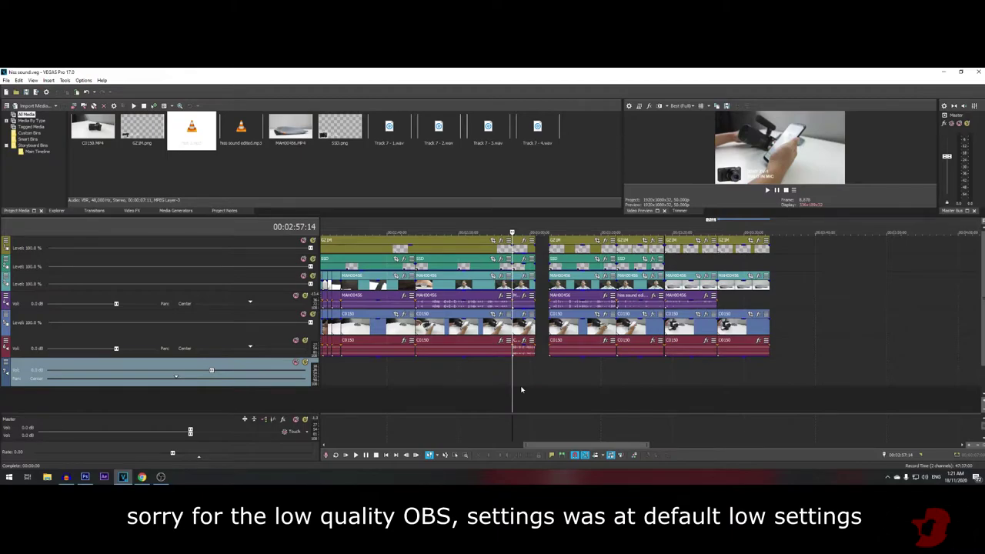
Step: Play the timeline from around 3:06 to hear the hiss-sound-edited clip, then stop
click(578, 285)
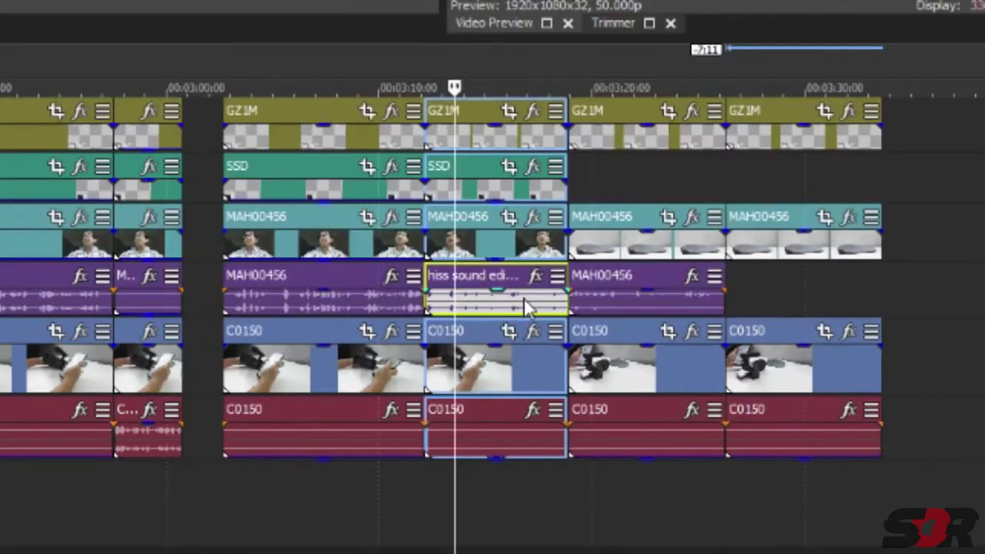
click(511, 348)
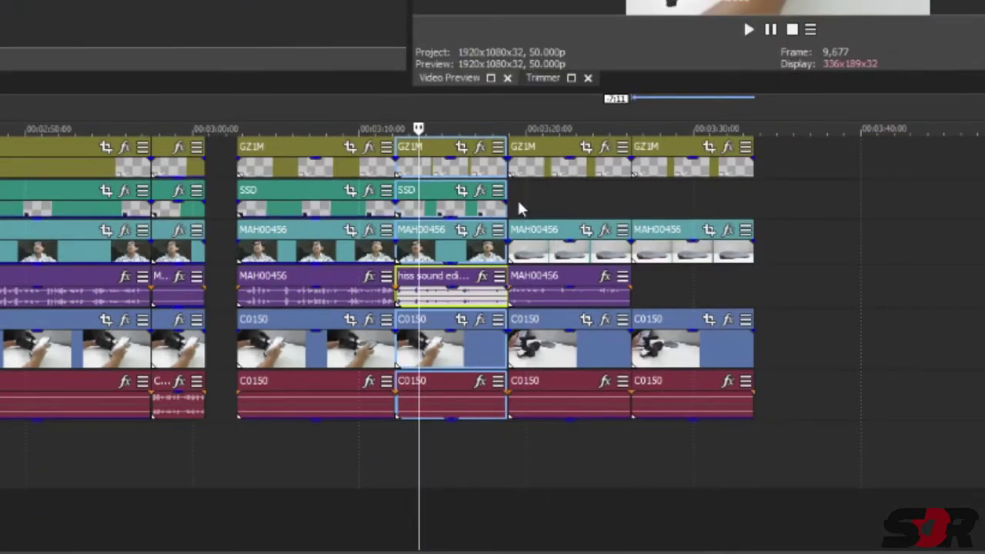
click(518, 197)
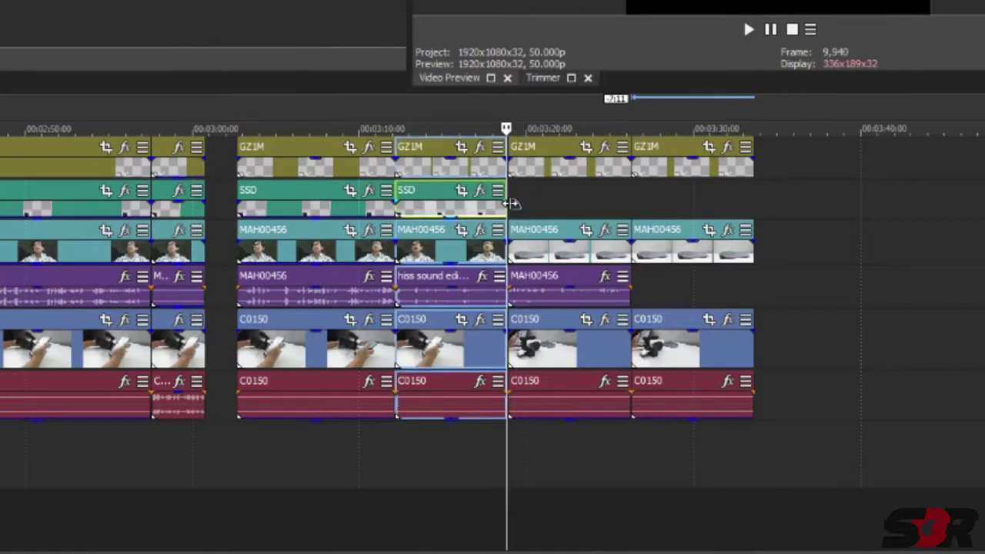
key(space)
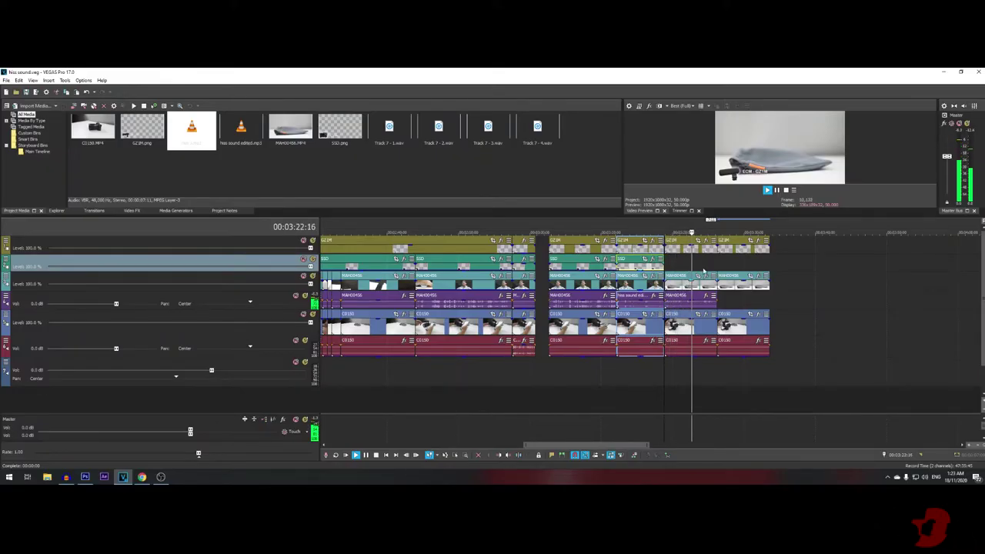
key(Return)
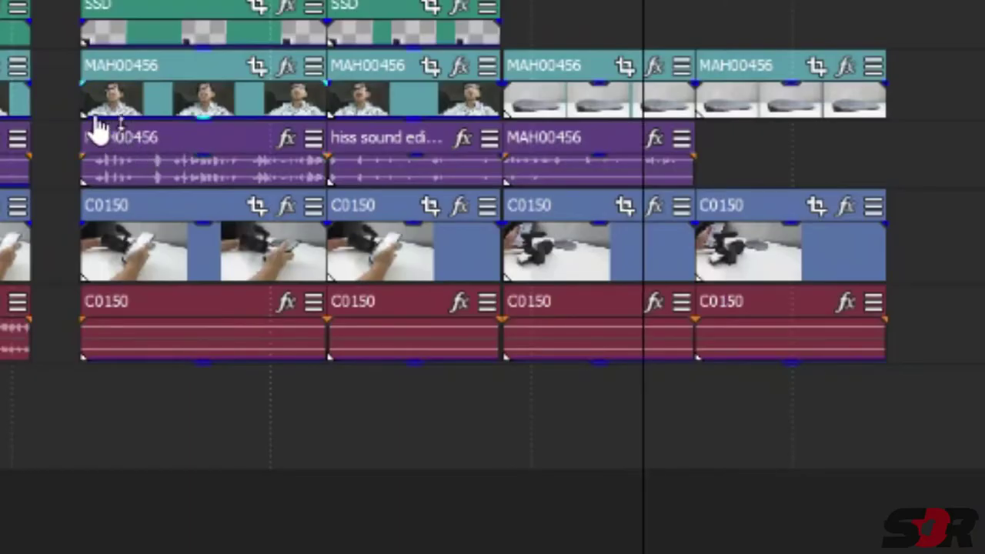
Step: Play the original MAH00456 clip from its start to hear the hiss
click(86, 101)
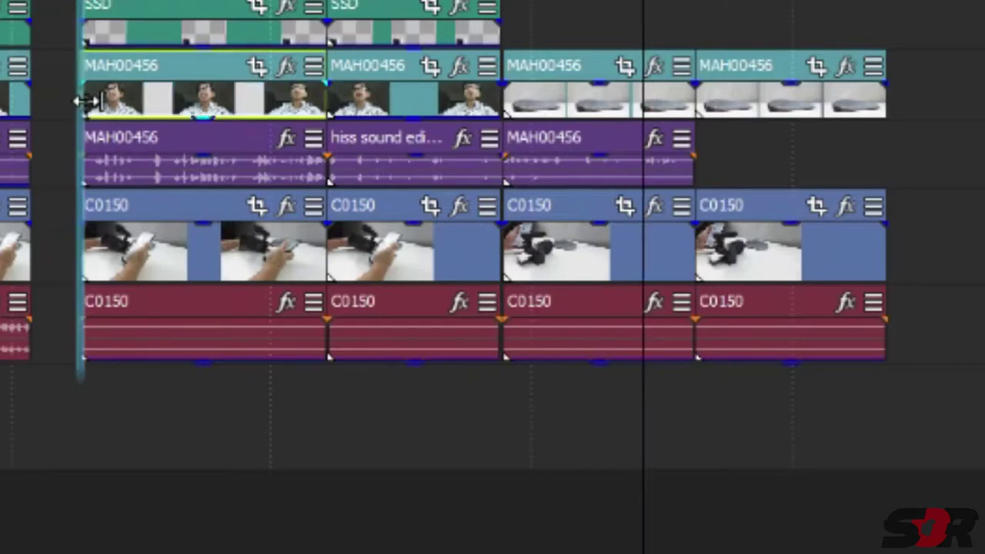
key(space)
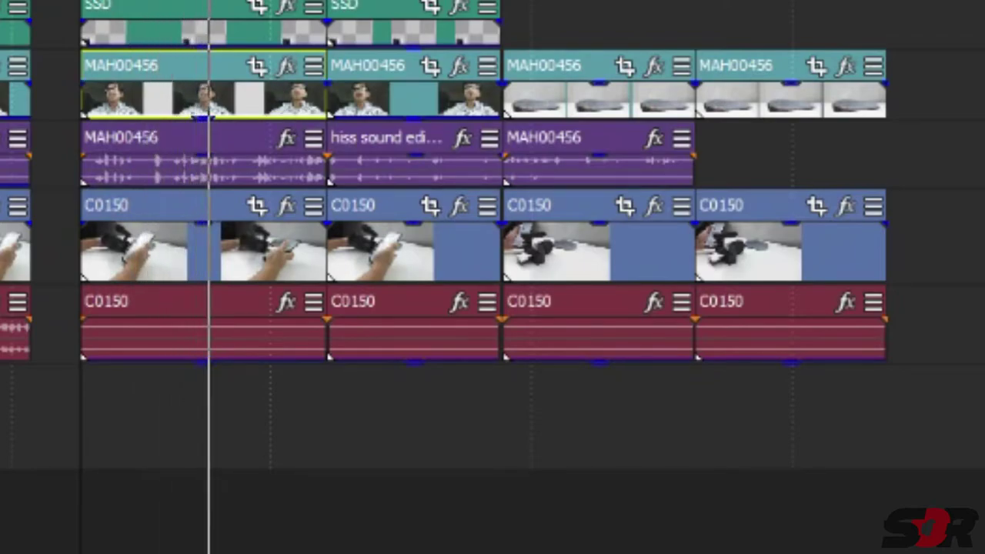
key(space)
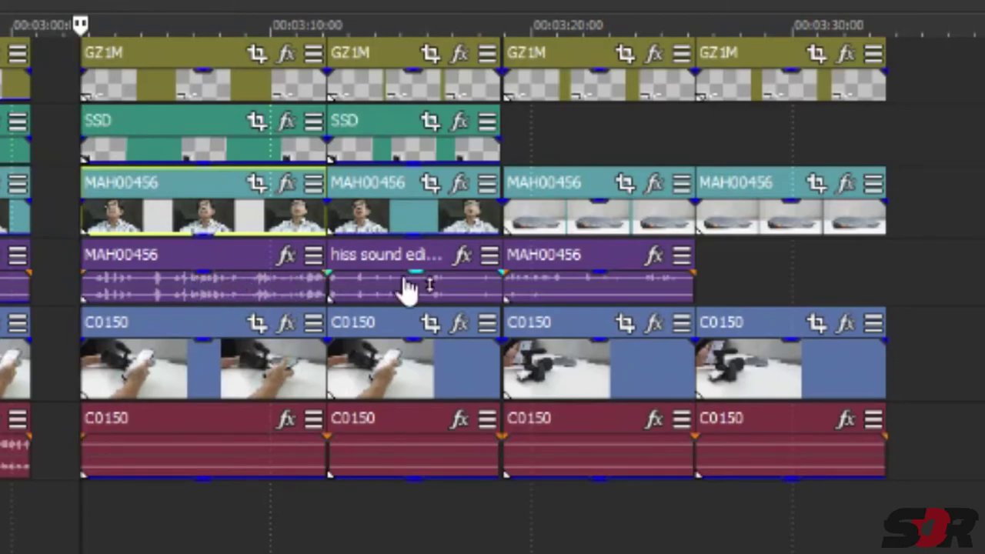
Step: Select the MAH00456 audio and the adjacent hiss-sound-edited audio clip to compare them
click(327, 254)
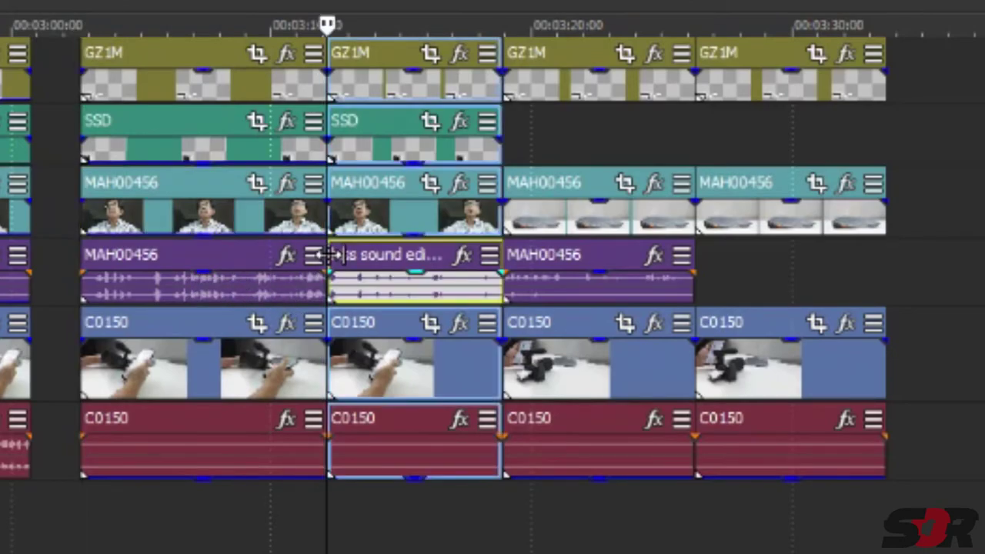
click(303, 291)
click(293, 287)
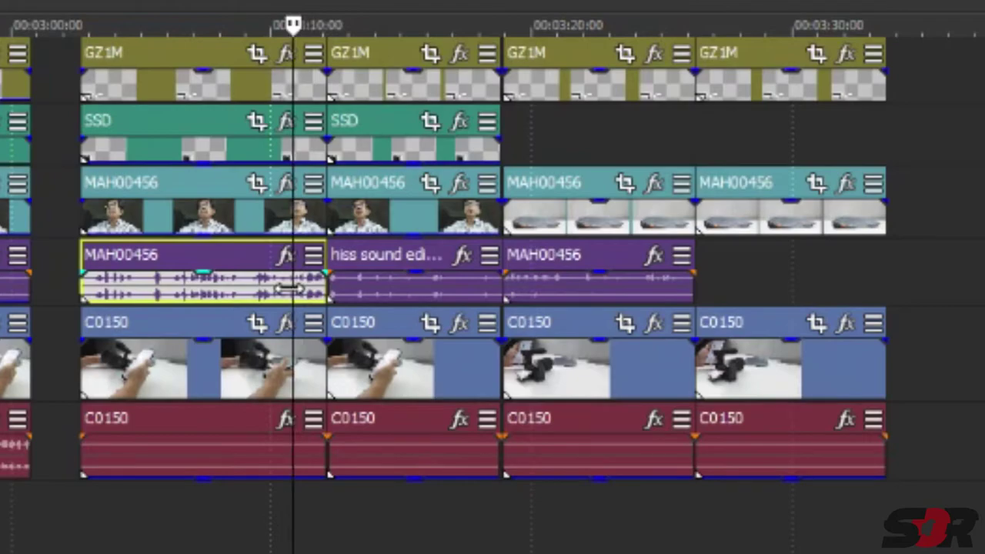
click(381, 283)
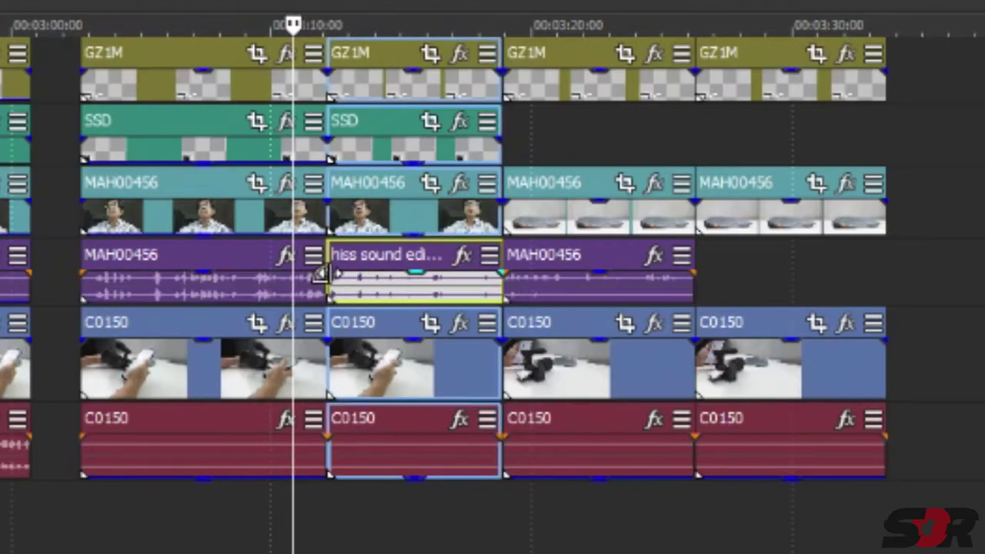
click(289, 296)
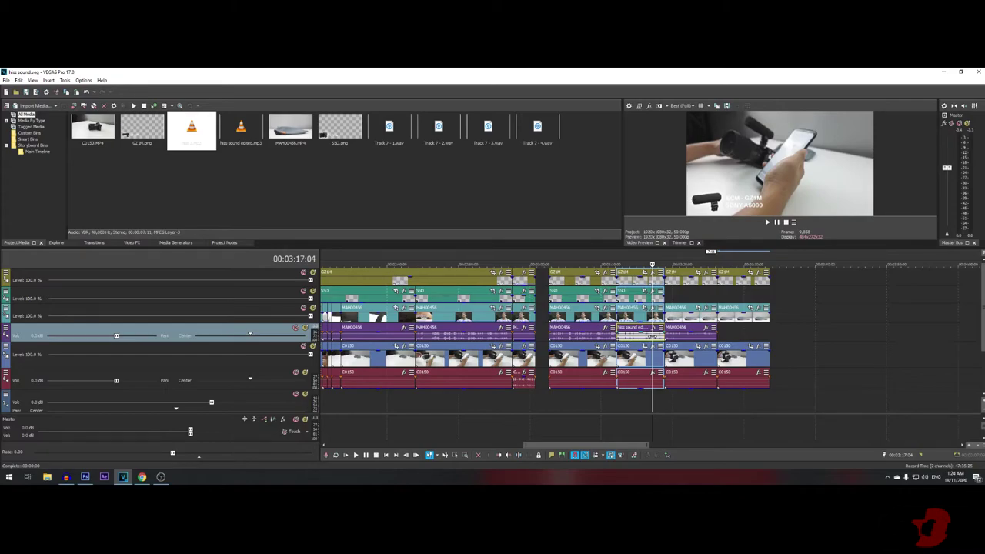
Step: Render a time selection near 03:20:10 as the MP3 audio file test 1.mp3
click(676, 292)
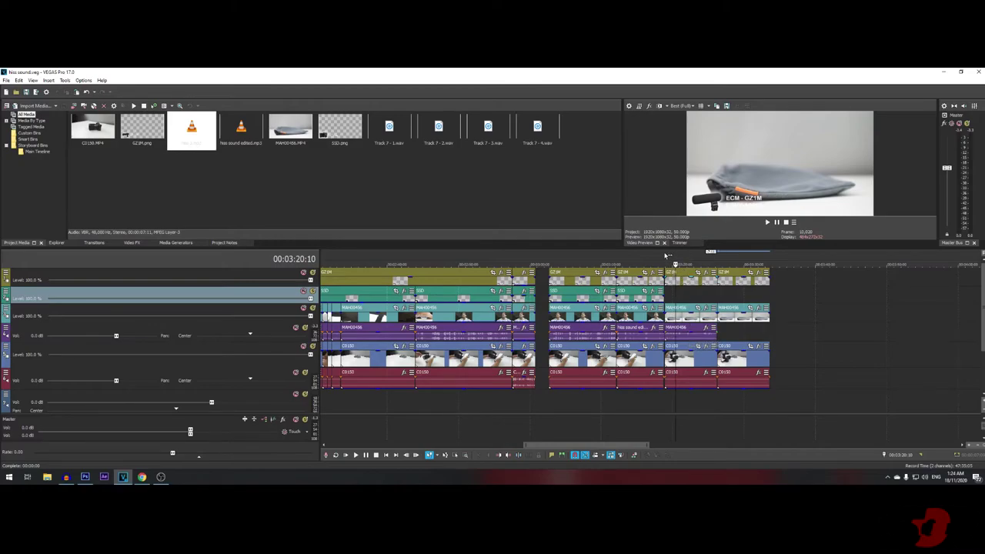
drag(666, 255, 718, 258)
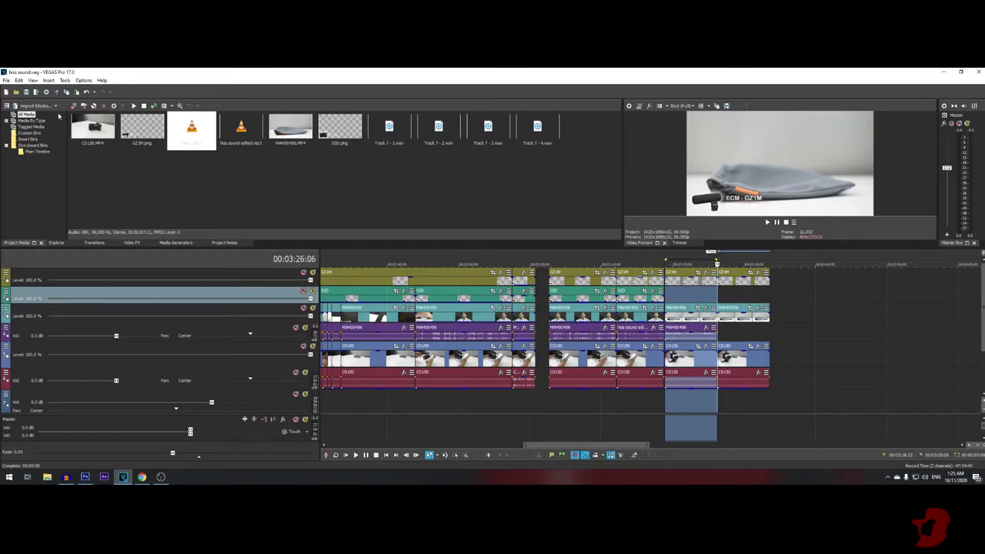
click(6, 81)
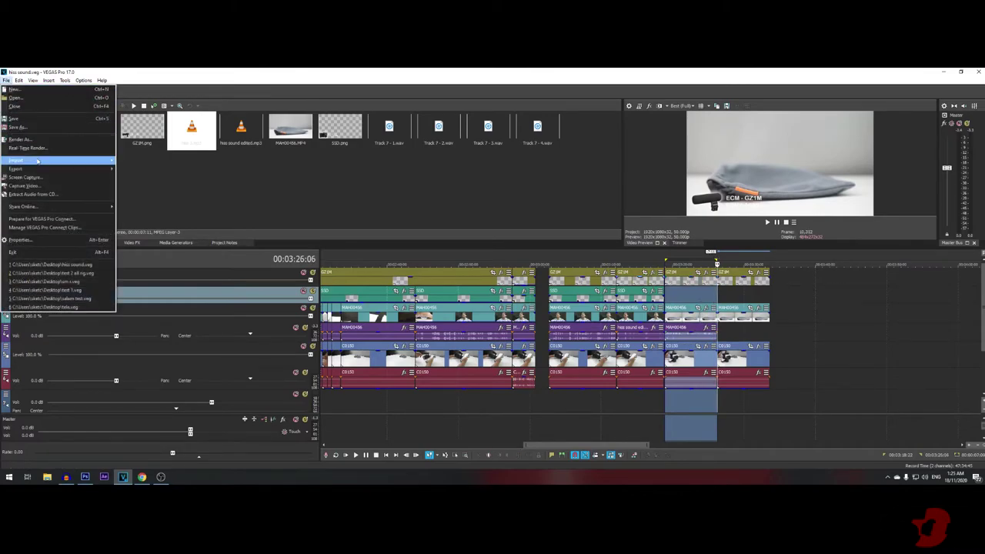
click(23, 139)
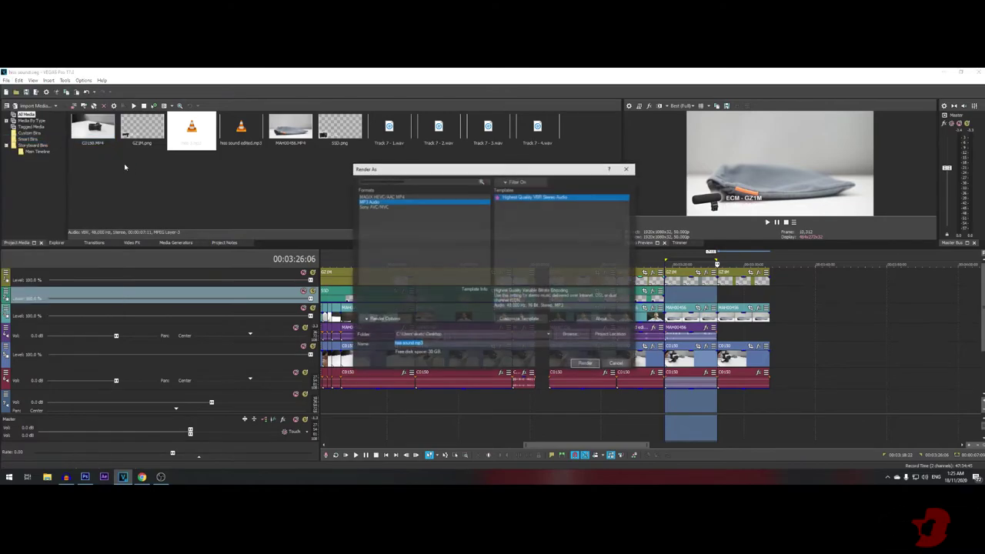
click(372, 202)
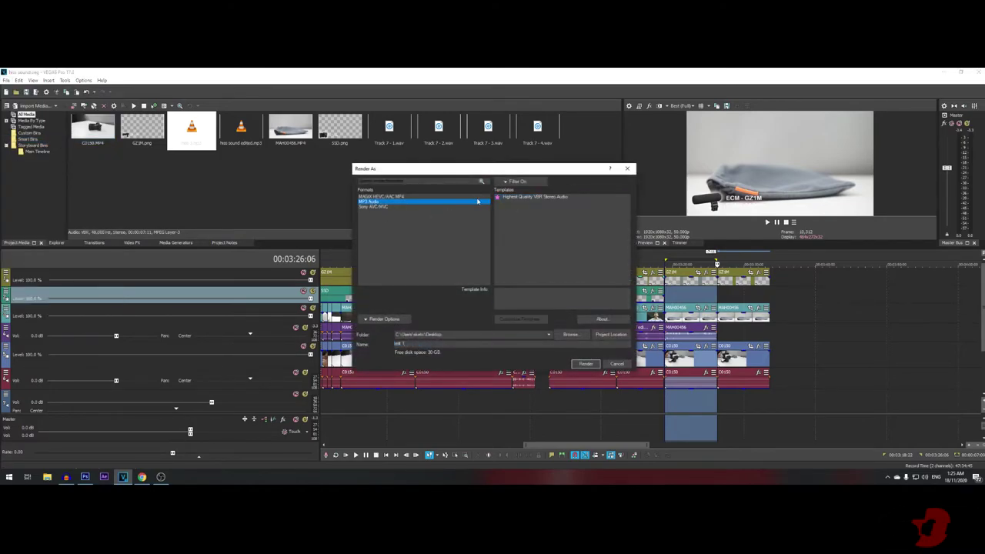
click(587, 363)
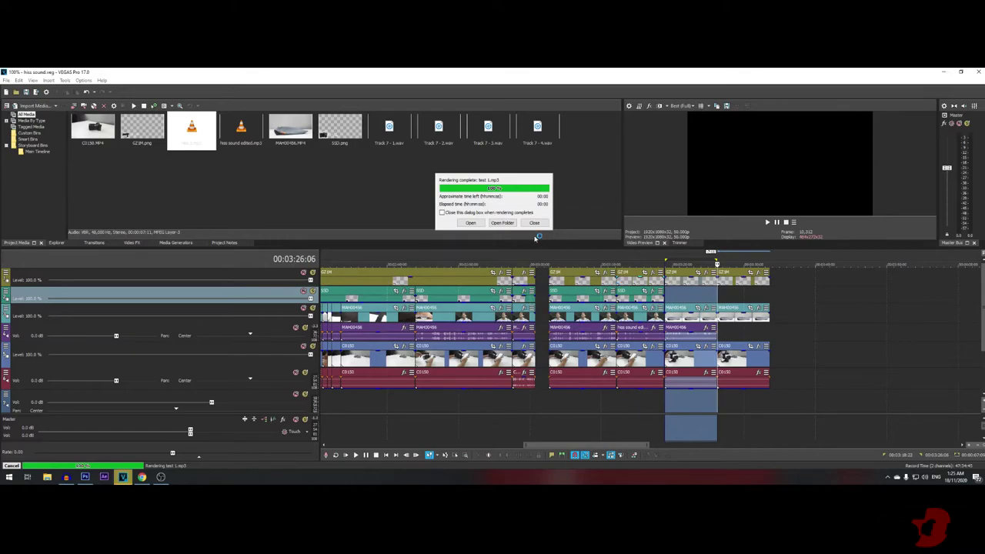
Step: Check test 1.mp3 on the desktop and dismiss the render-complete notice
key(super+Down)
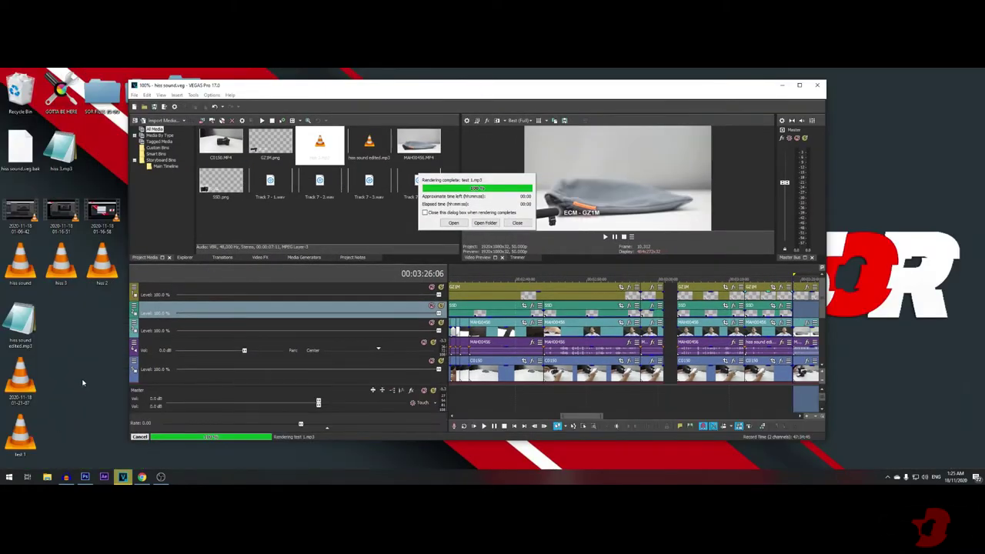
mouse_move(20, 435)
mouse_down()
mouse_move(98, 331)
mouse_move(100, 338)
mouse_up()
double_click(618, 94)
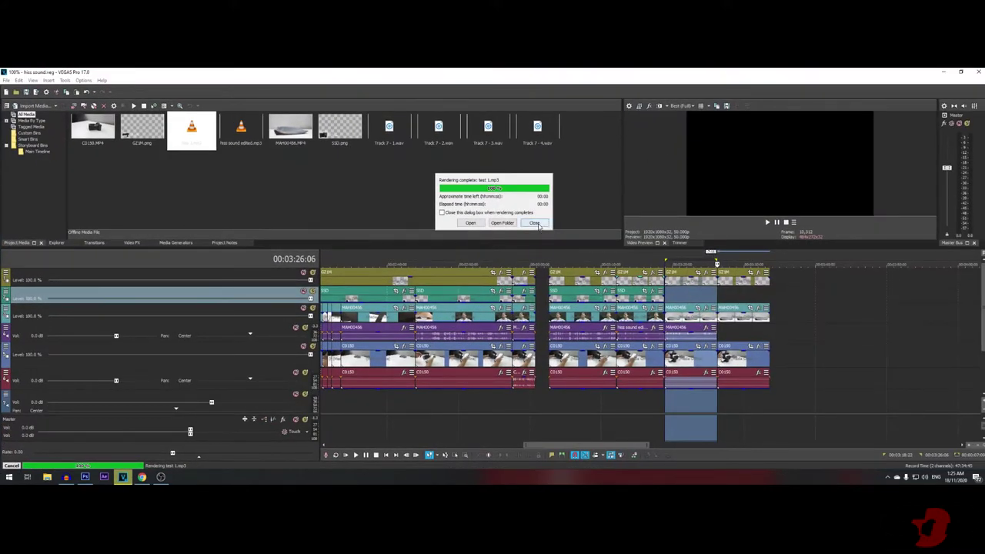
click(536, 223)
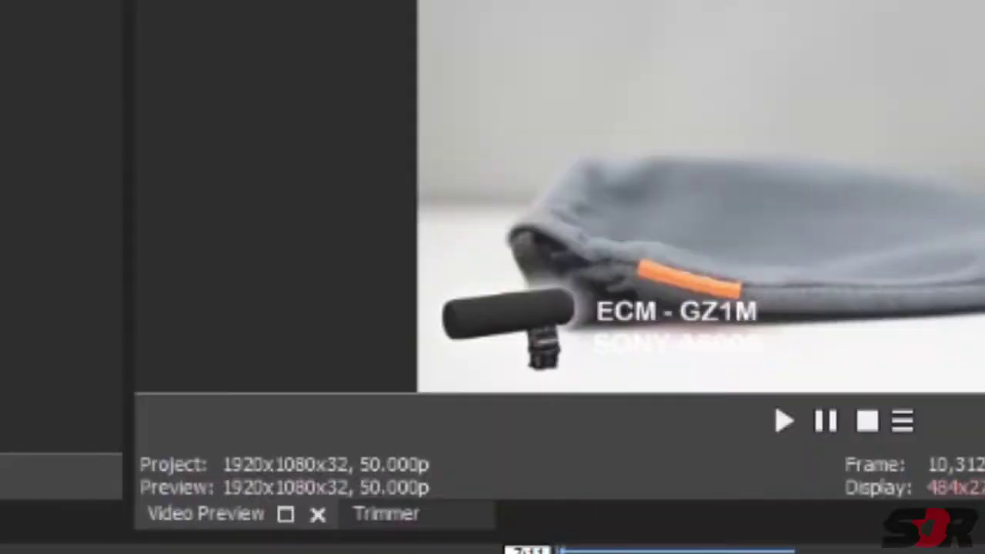
Step: Send the MAH00456 audio event to the external audio editor, Audacity
right_click(354, 550)
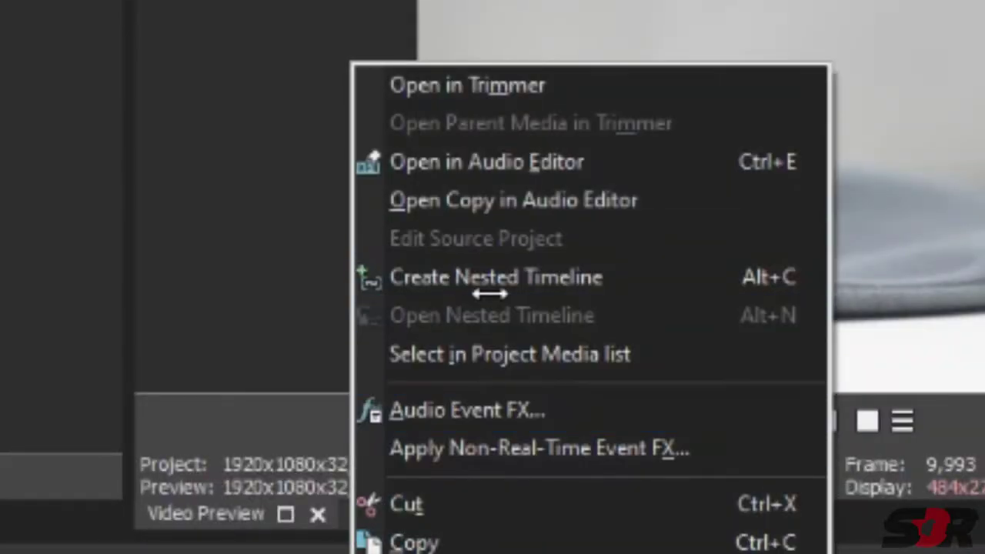
click(470, 166)
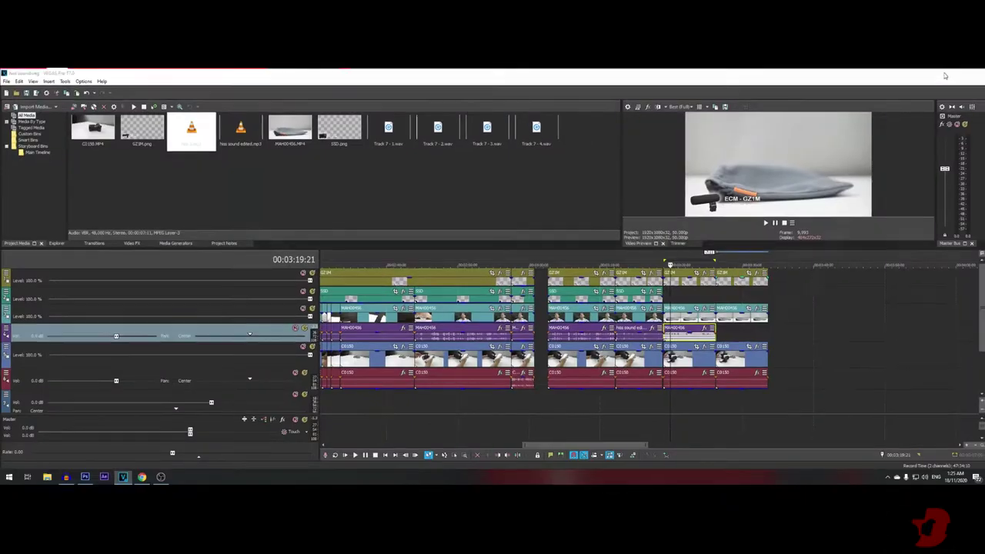
Step: Close the old hiss 2 track in Audacity and load the rendered test 1 audio
click(944, 72)
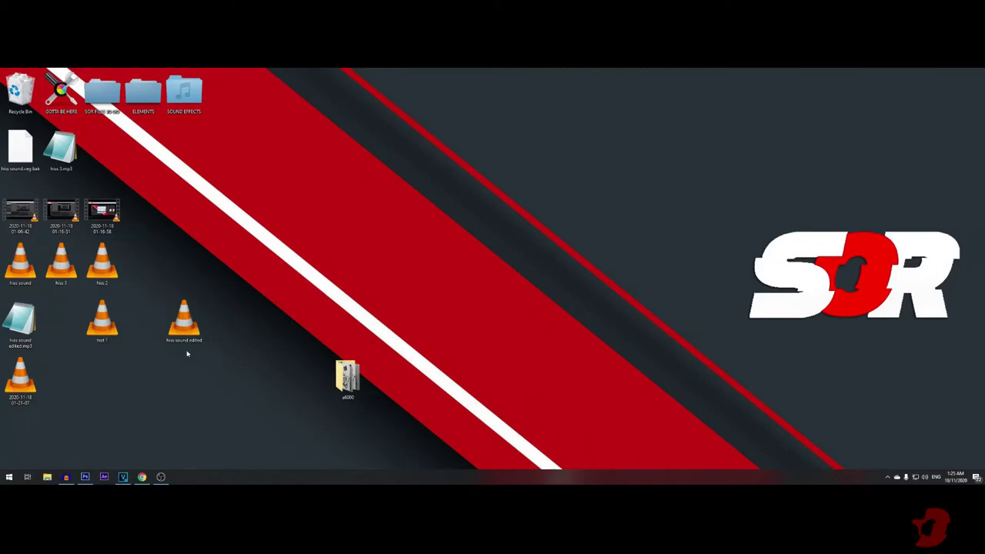
click(66, 477)
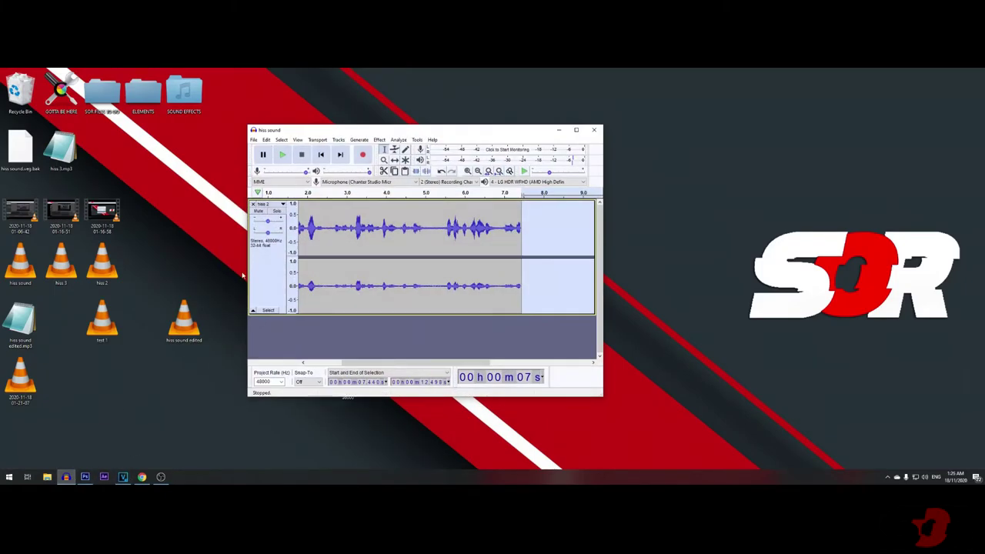
click(252, 204)
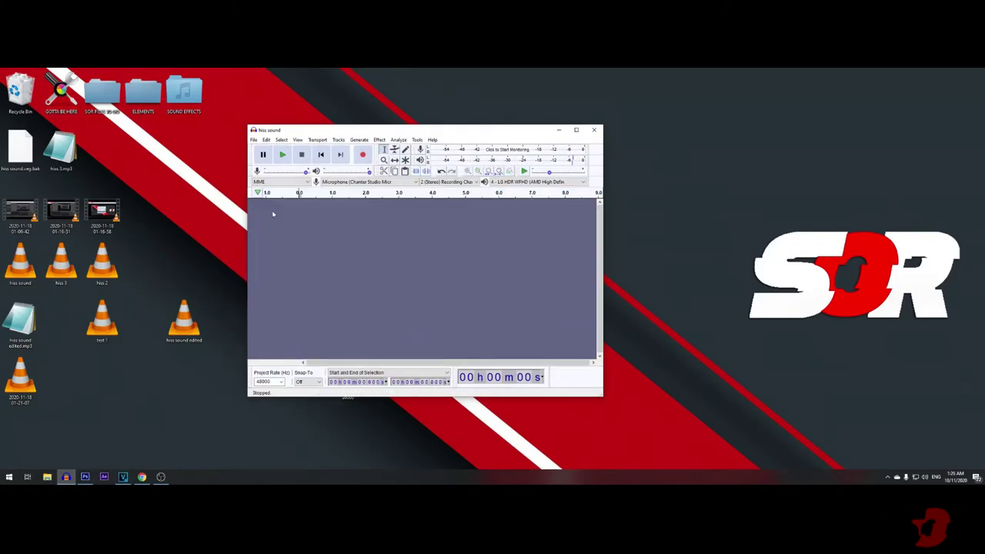
click(254, 140)
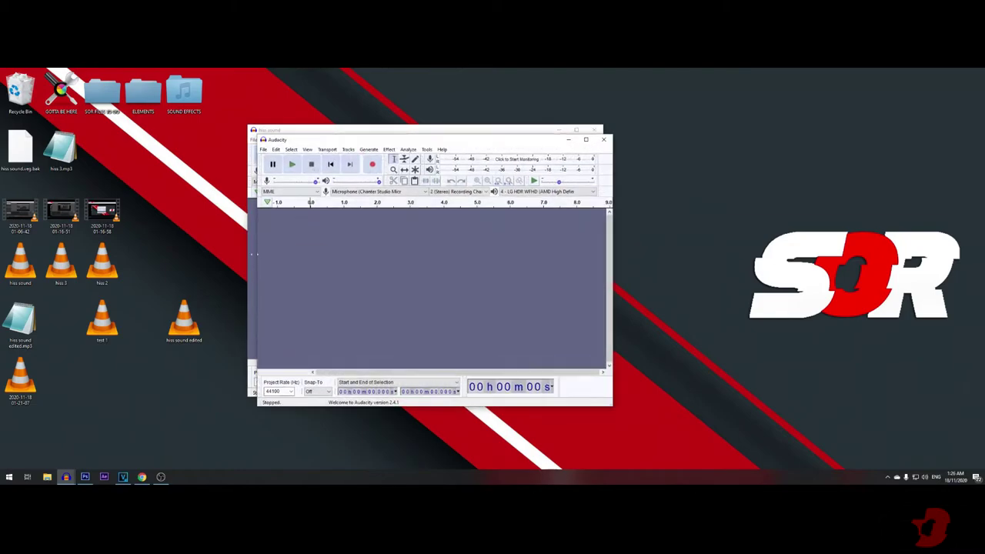
click(603, 140)
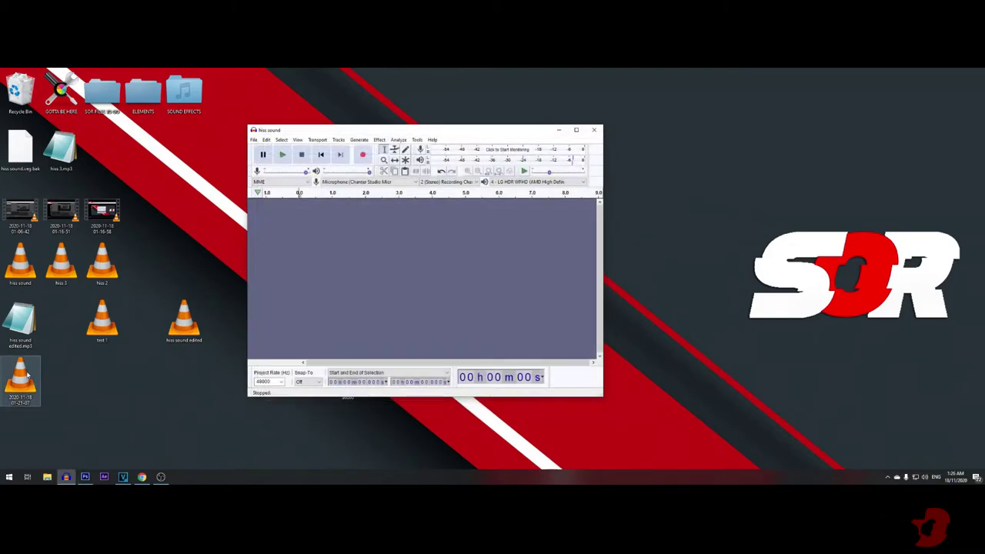
drag(103, 317, 314, 268)
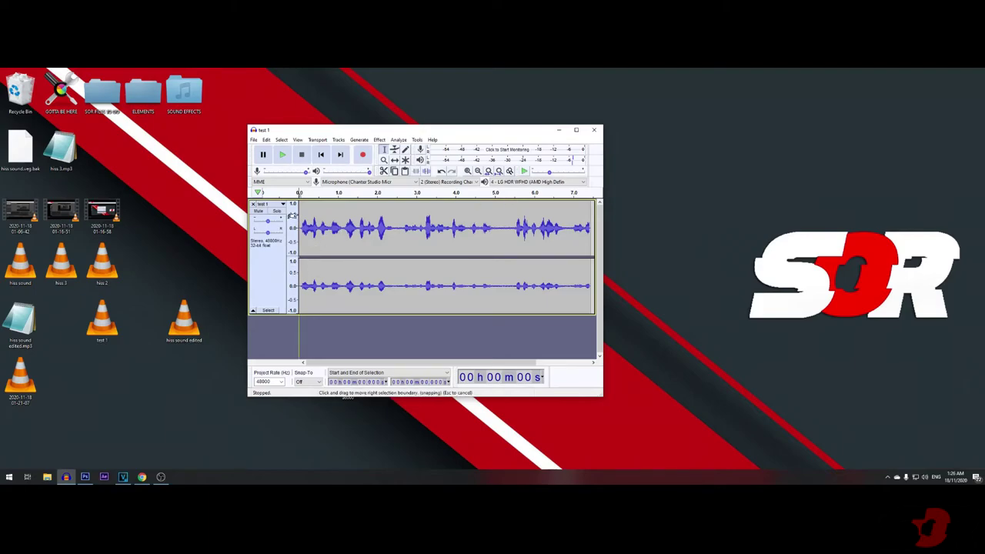
click(380, 140)
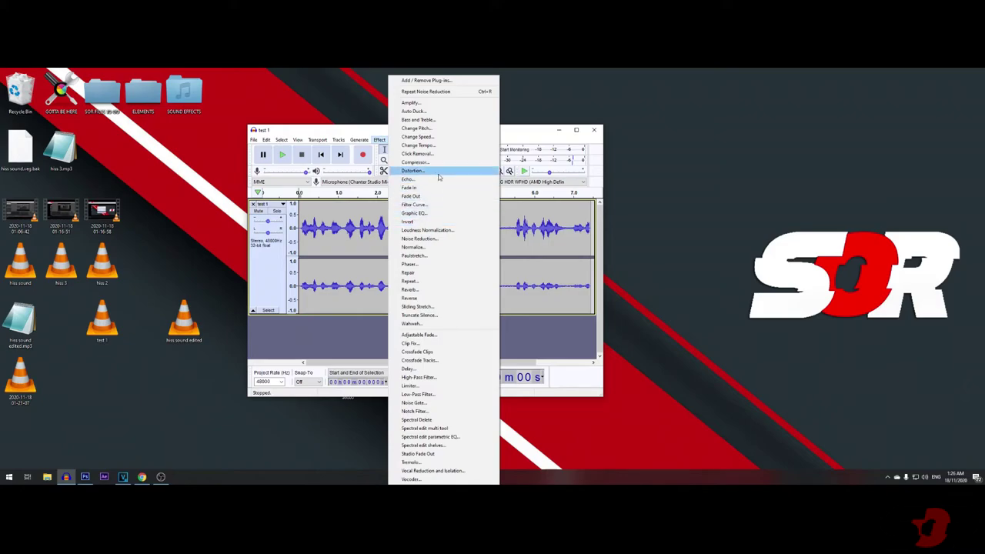
Step: Select all the test 1 audio and capture a Noise Reduction noise profile
click(436, 241)
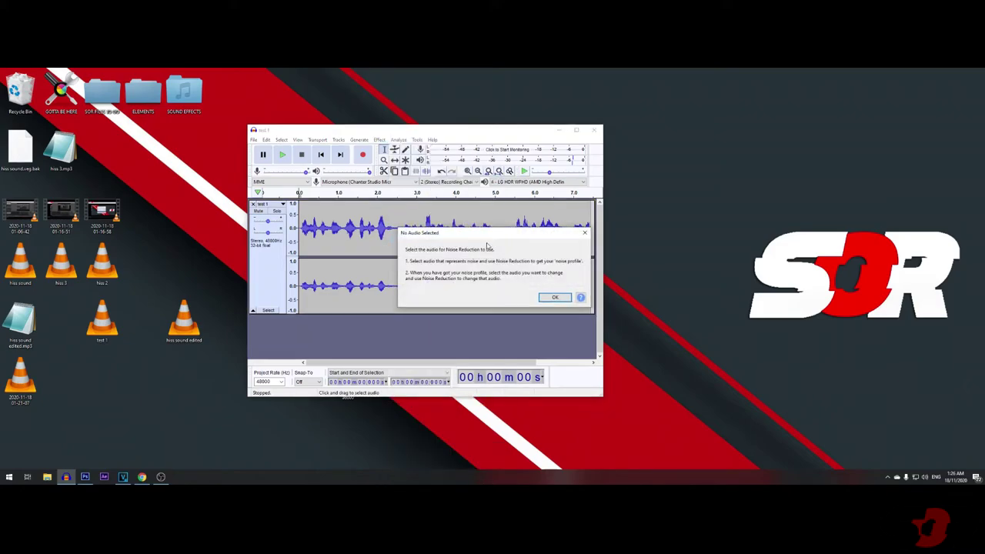
click(554, 298)
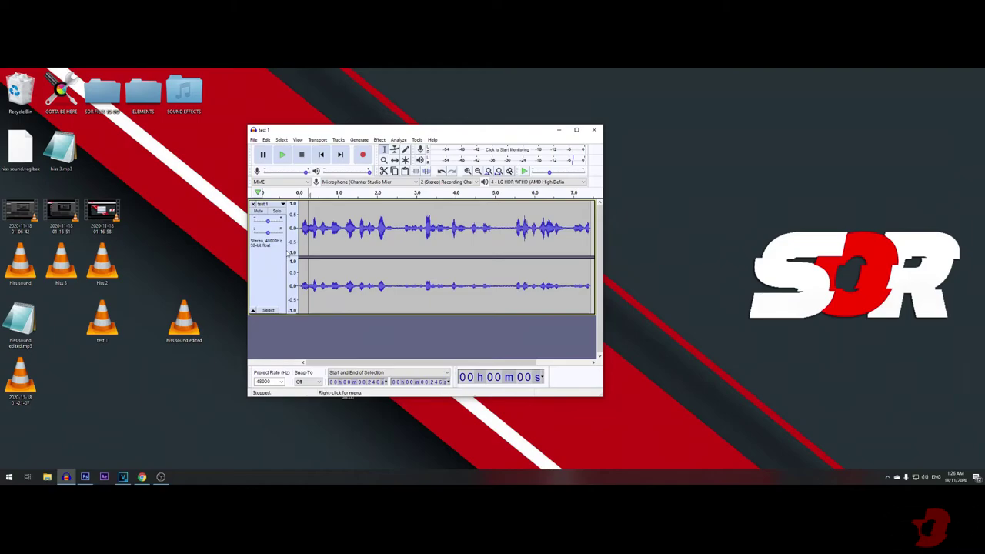
key(ctrl+a)
click(380, 140)
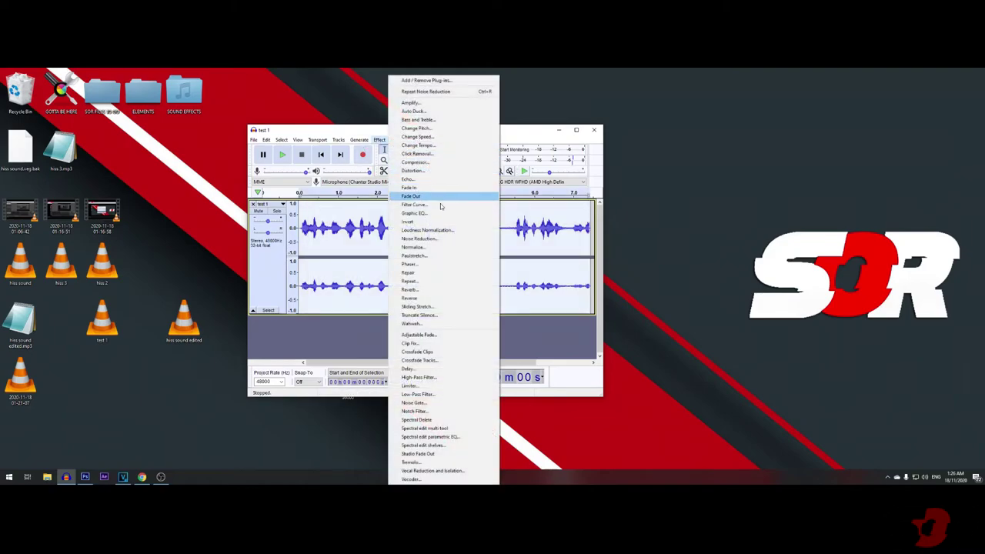
click(429, 239)
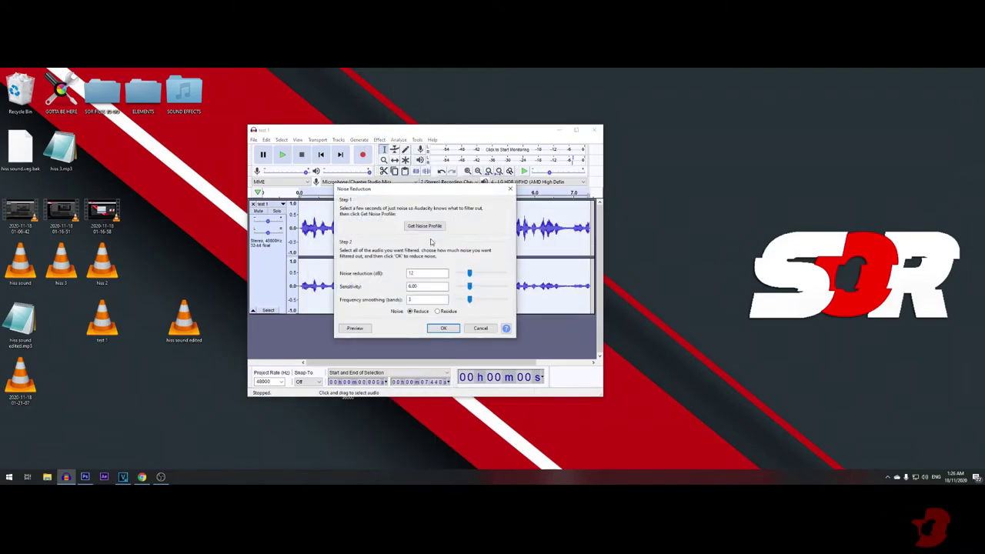
click(424, 228)
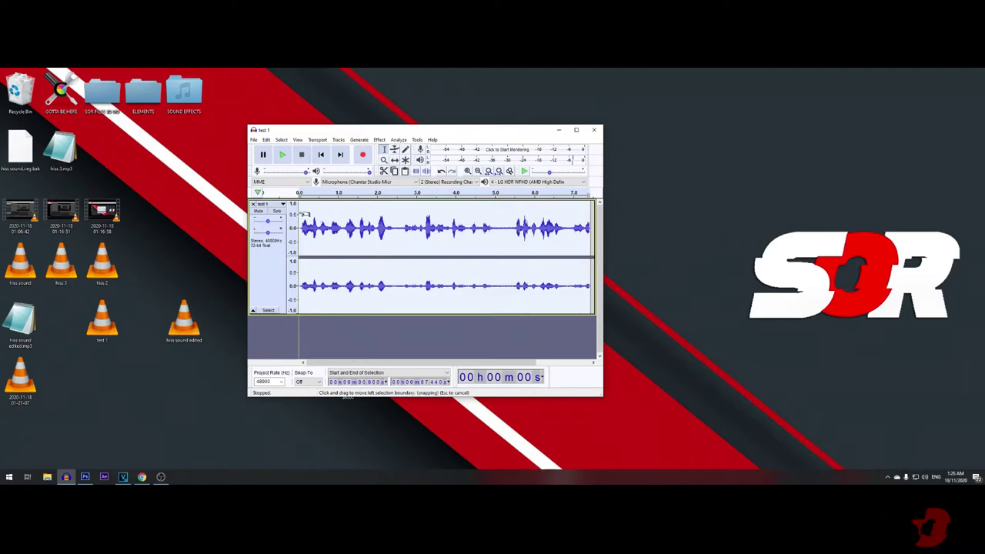
Step: Apply Noise Reduction to a selected region of the track
drag(591, 231, 633, 231)
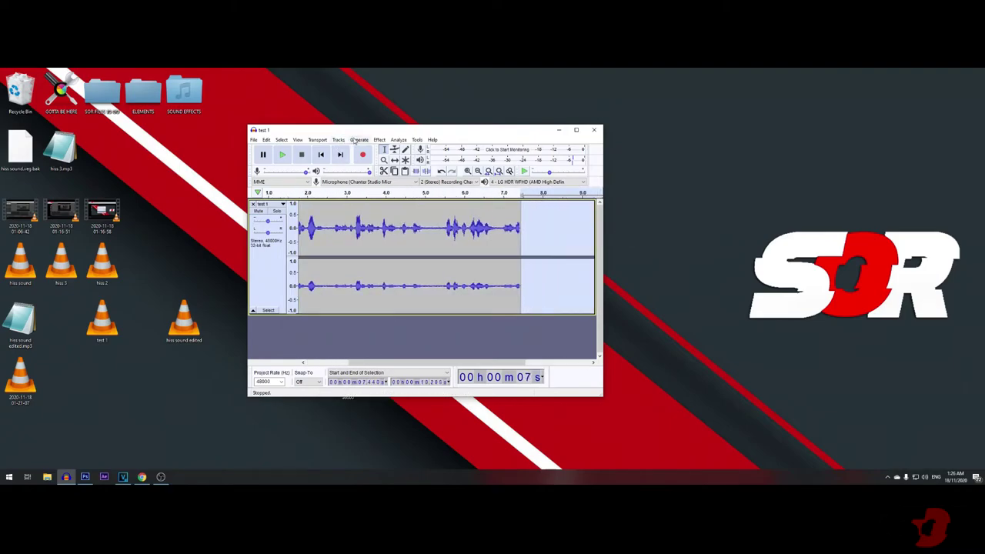
click(379, 140)
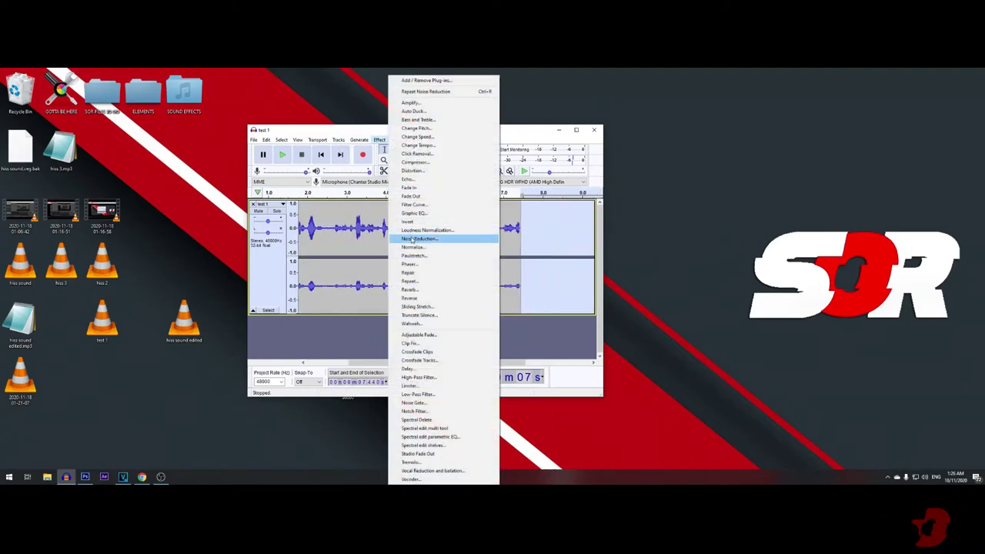
click(420, 239)
click(445, 328)
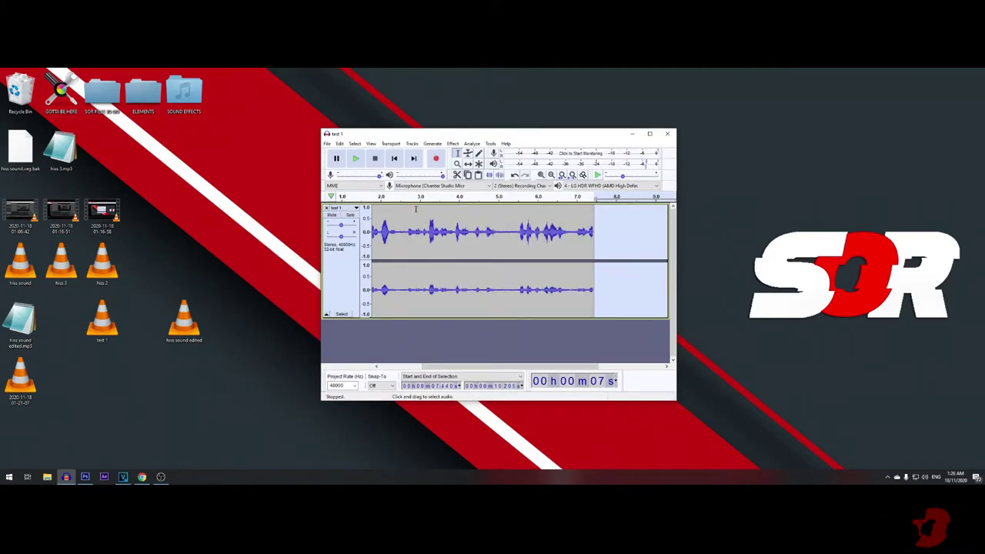
Step: Export the cleaned audio as an MP3 named test 1.5, accepting the metadata tags
click(326, 143)
mouse_move(341, 200)
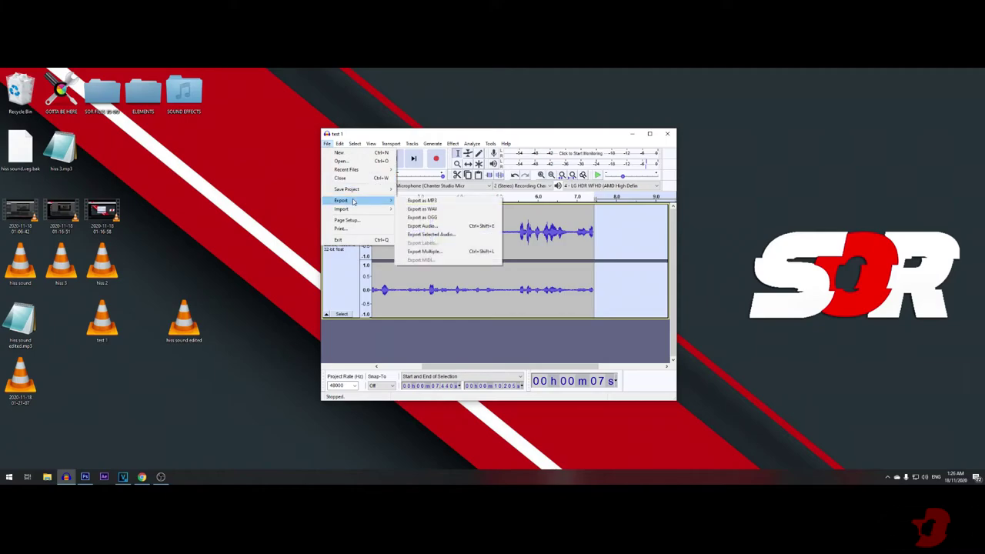
click(422, 200)
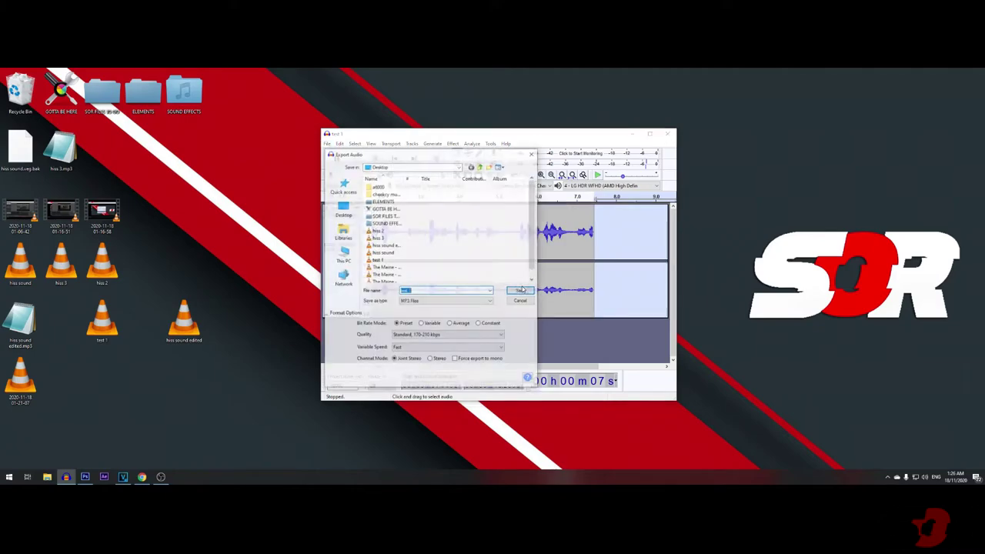
text(t)
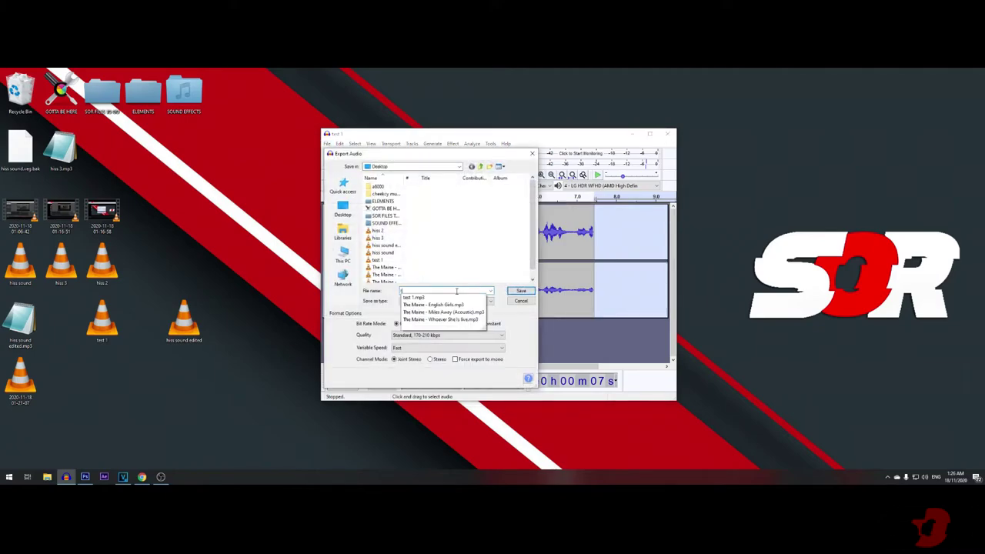
text(est 1.5)
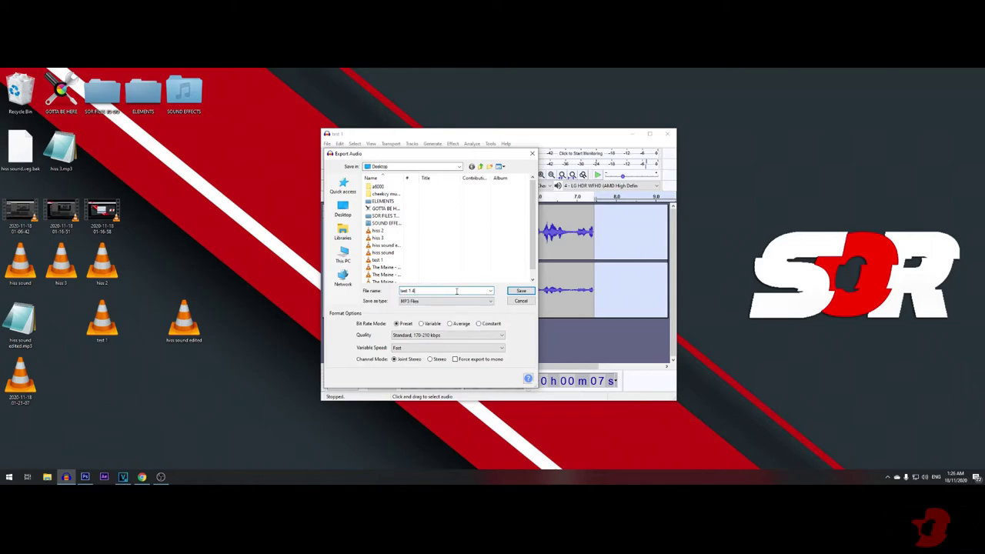
key(Return)
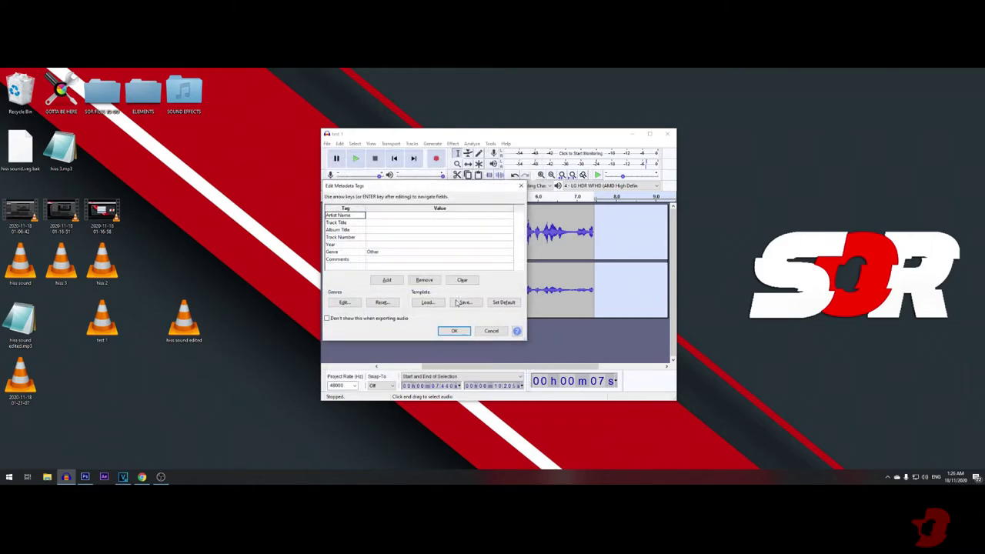
click(461, 331)
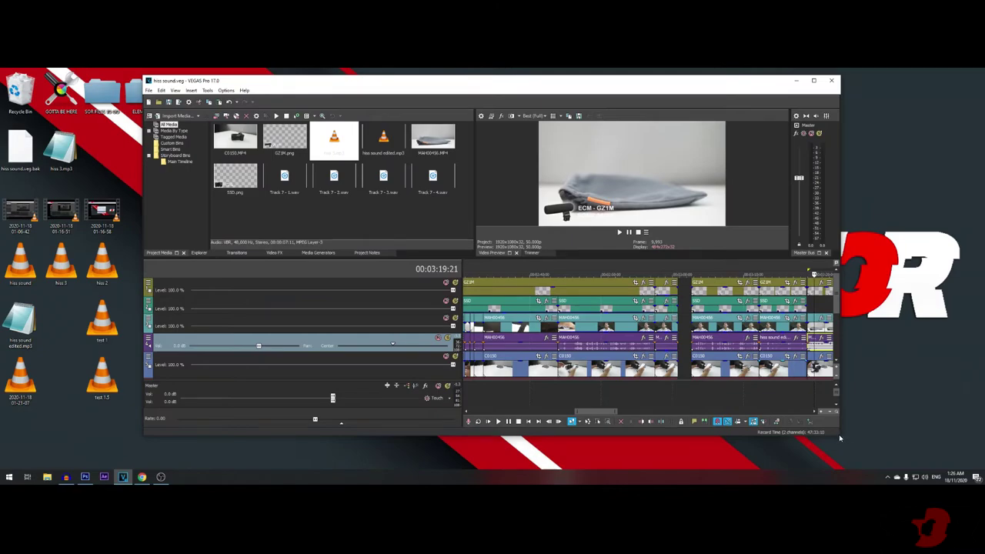
Step: Enlarge VEGAS and place test 1.5.mp3 on the timeline's audio track
drag(839, 435, 930, 446)
mouse_move(112, 327)
mouse_down()
mouse_move(864, 354)
mouse_move(864, 338)
mouse_up()
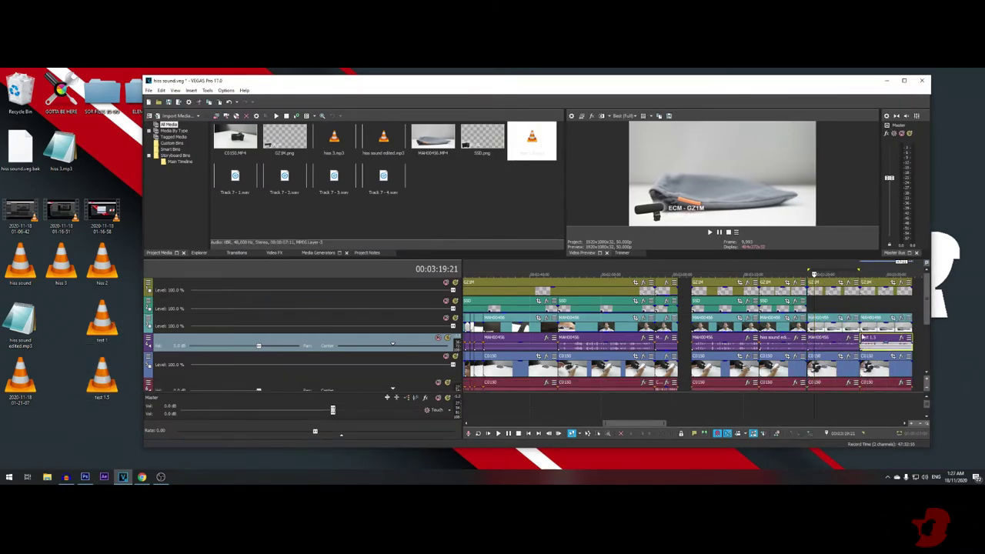
click(825, 310)
click(813, 308)
Step: Play back test 1.5 with the volume raised, then replay it from an earlier point
key(space)
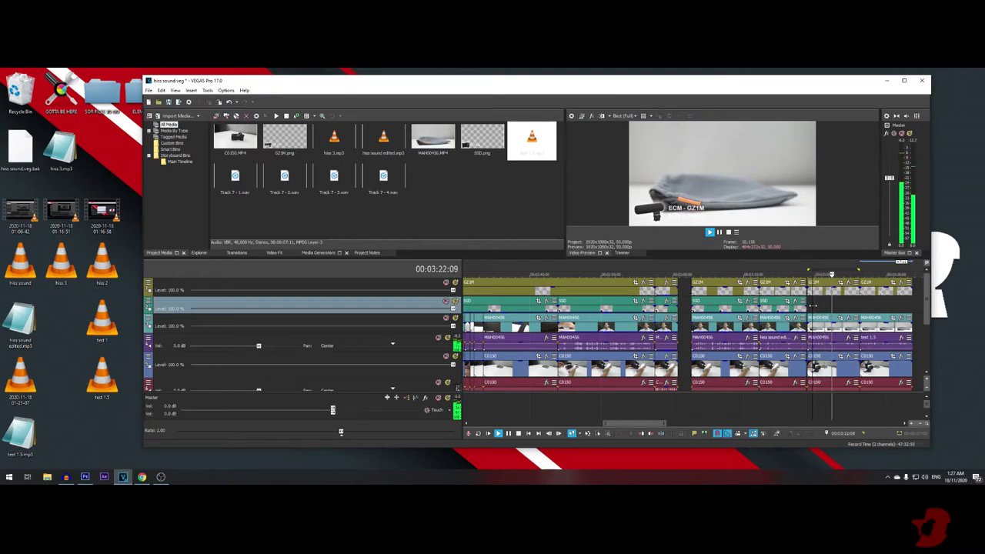
key(XF86AudioRaiseVolume)
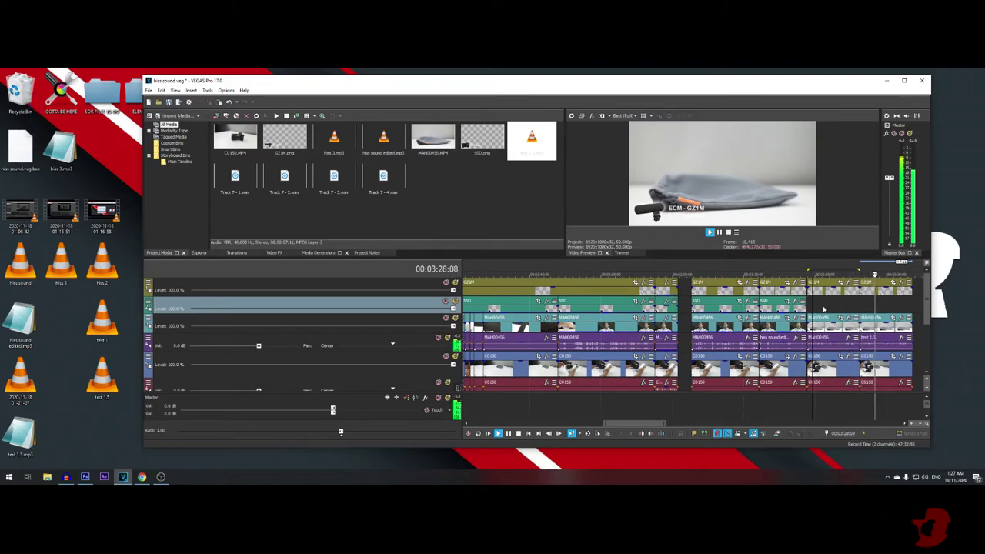
key(space)
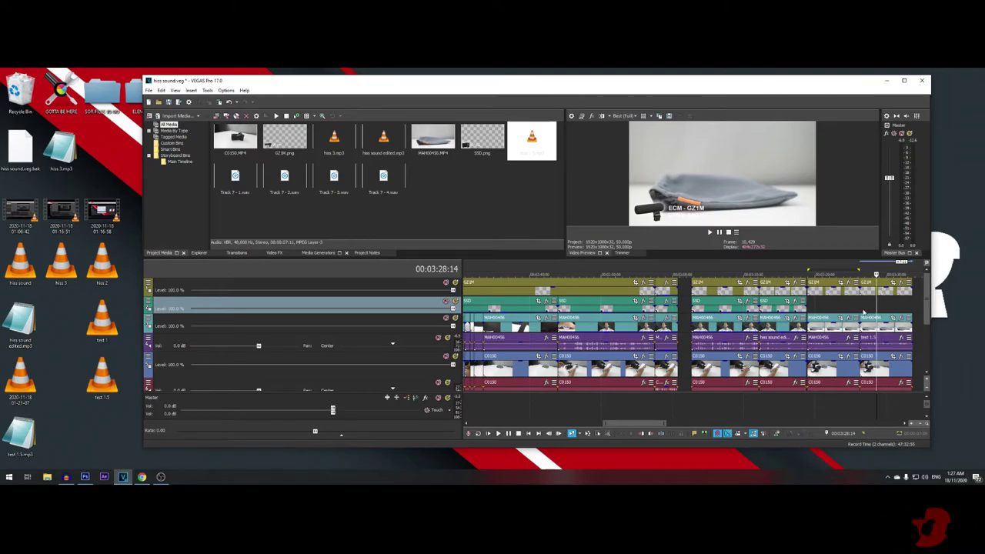
click(853, 308)
key(space)
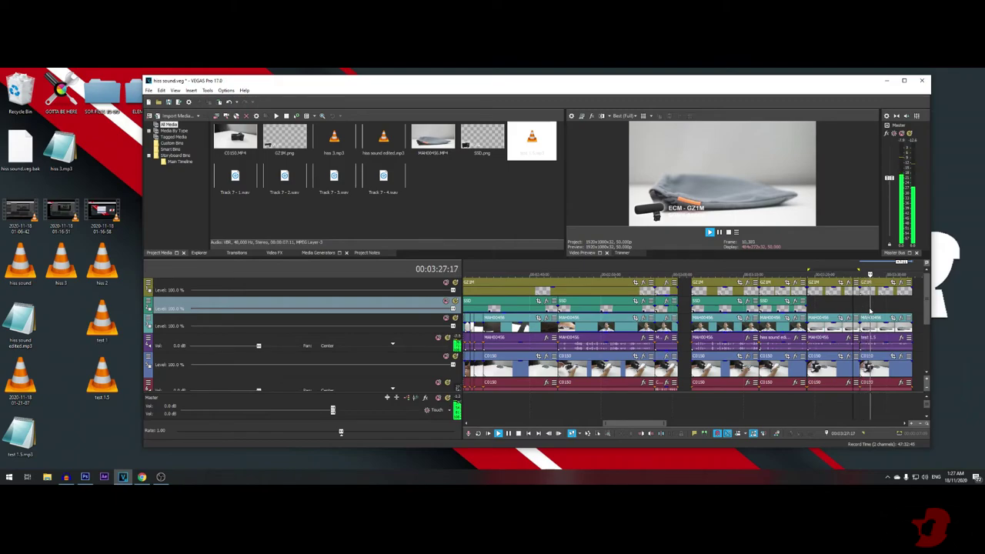
Step: Rerun Noise Reduction on the whole Audacity recording and drop the resulting test 2 onto the timeline
click(886, 81)
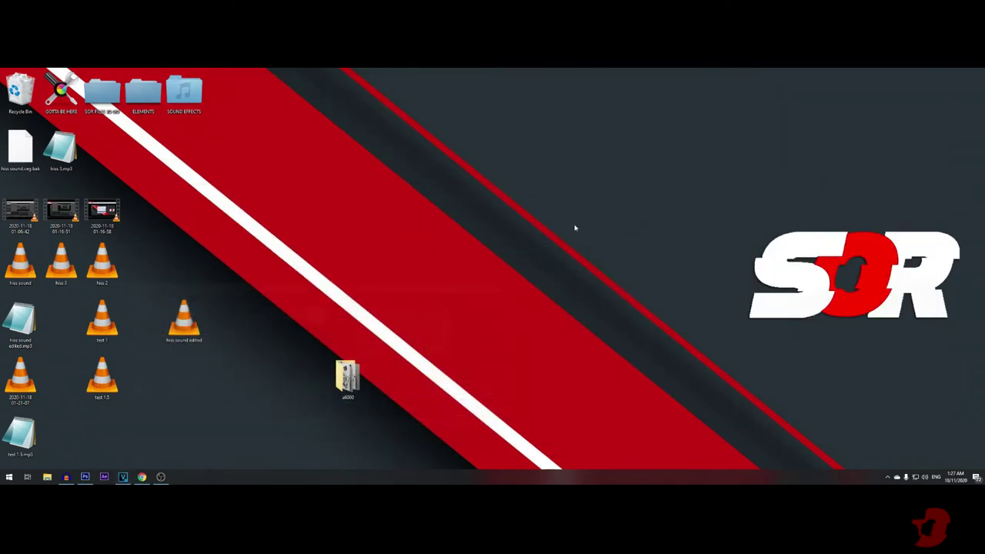
click(65, 477)
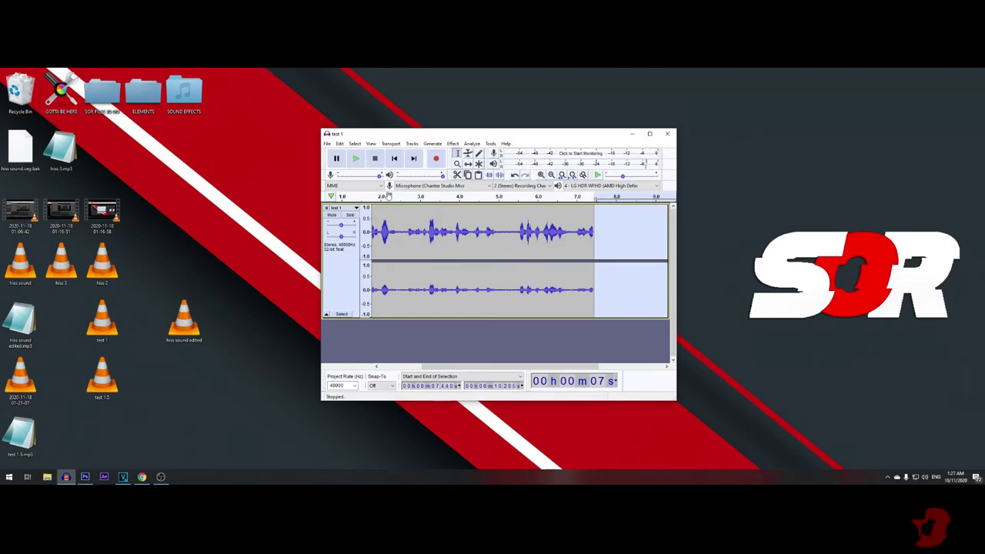
key(ctrl+a)
click(452, 143)
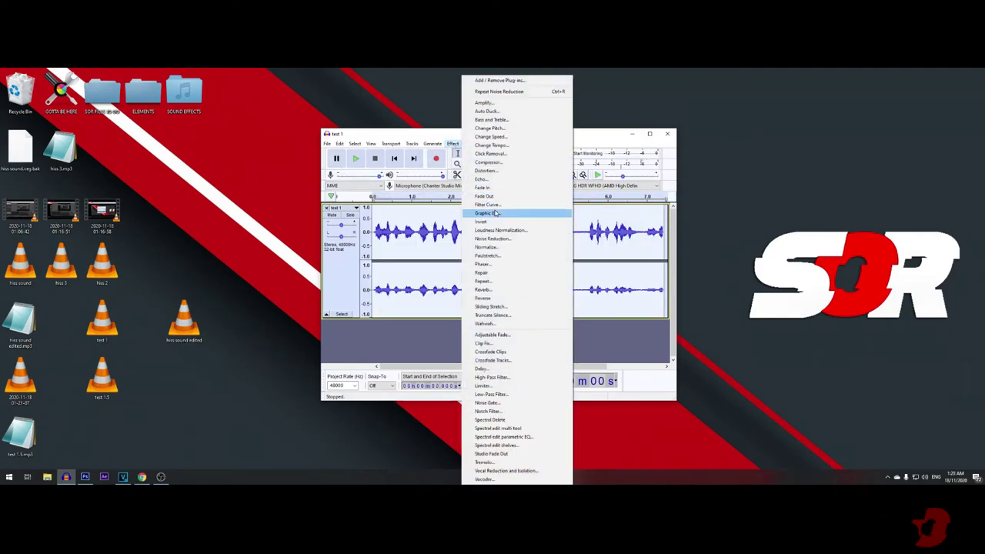
click(493, 239)
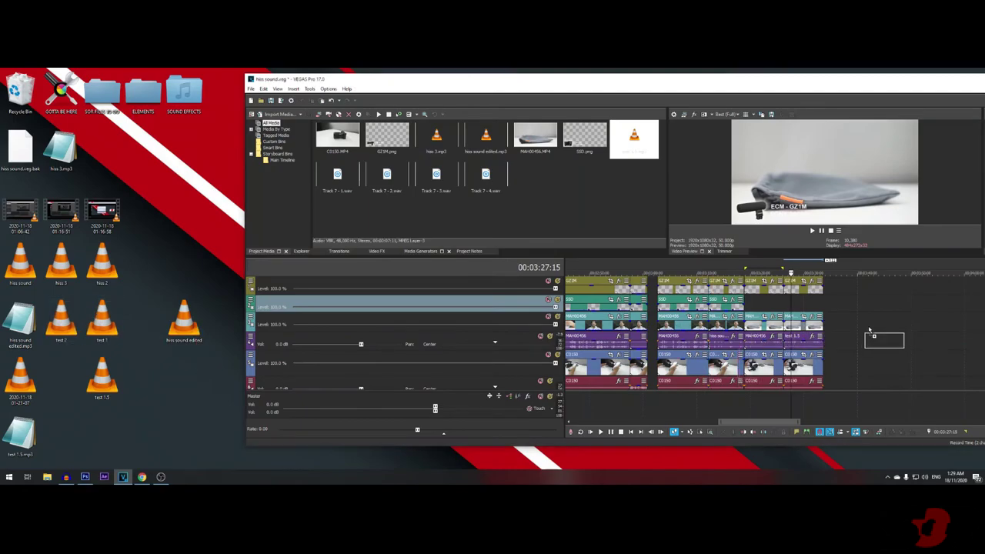
drag(870, 331, 803, 344)
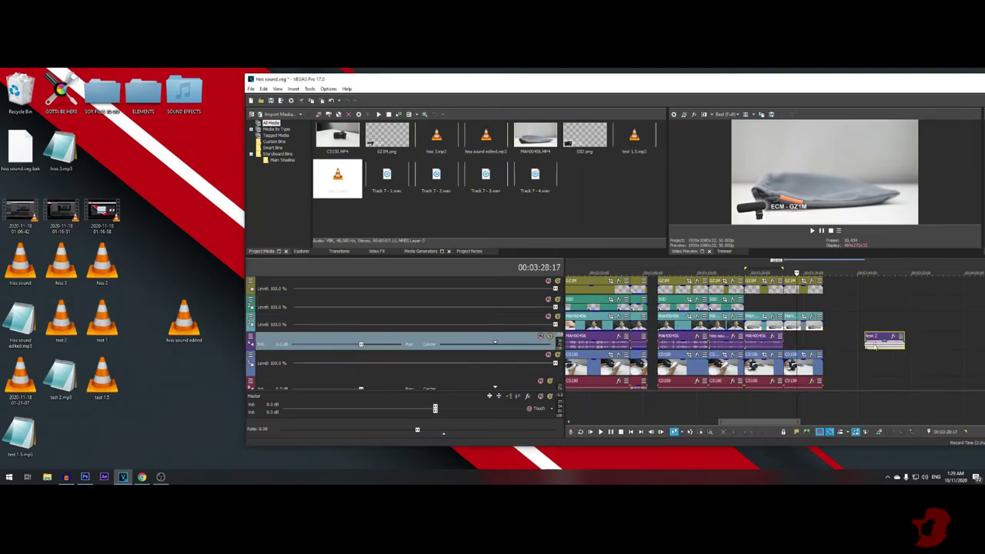
Step: Maximise VEGAS and play the timeline with volume raised to check the test 2 audio
double_click(699, 82)
click(531, 298)
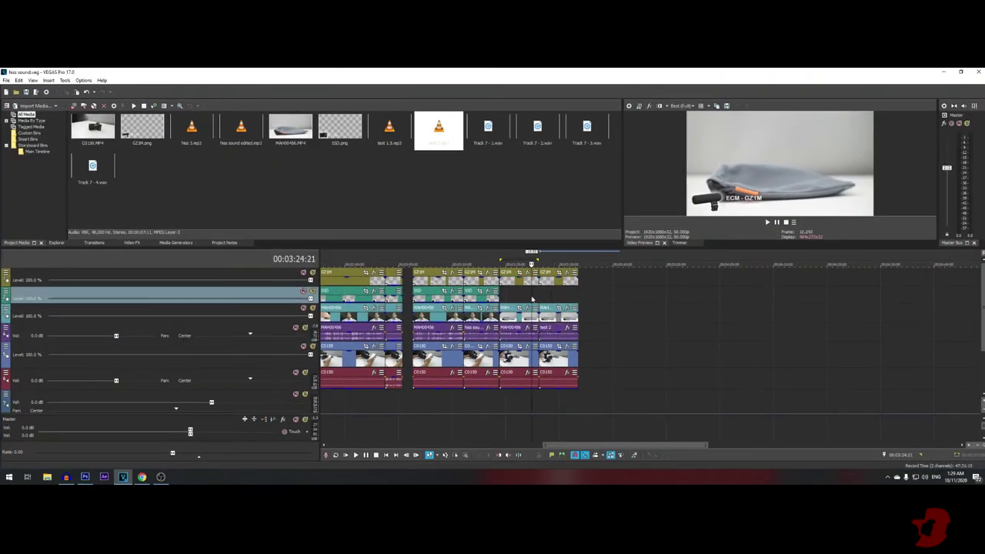
key(space)
key(XF86AudioRaiseVolume)
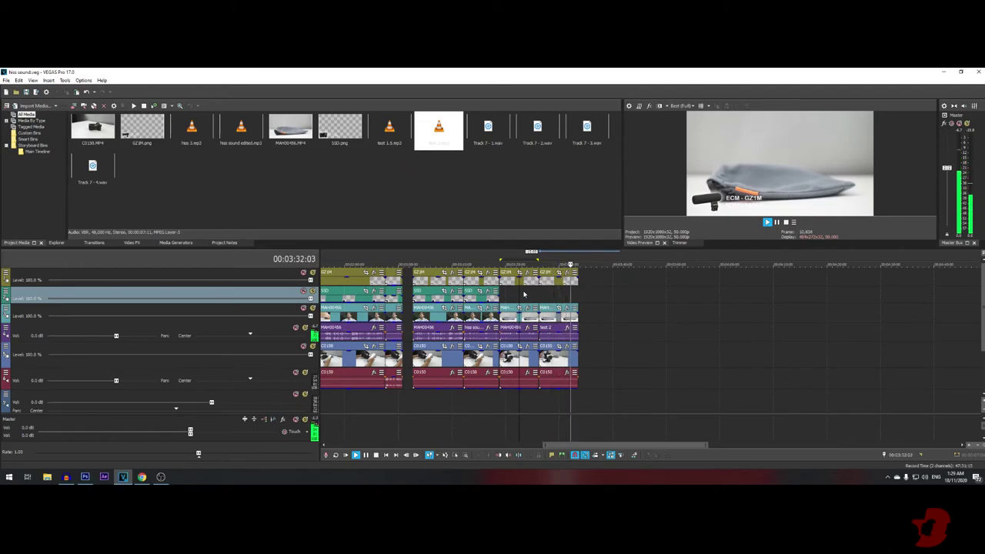
click(594, 297)
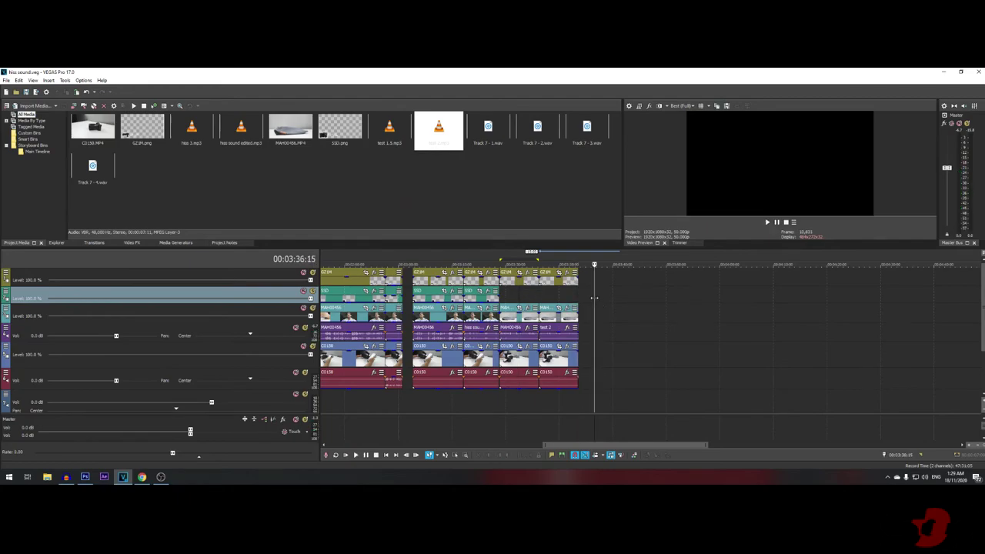